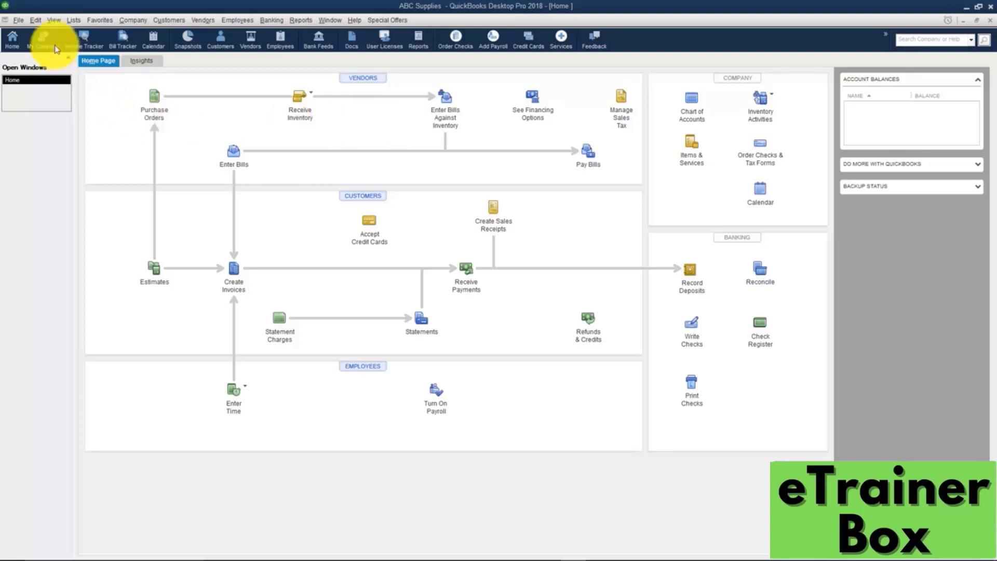
Examine the personal and company preferences for General and the company preferences for Accounting, and close Preferences without saving.
{"action": "left_click", "coordinate": [35, 20]}
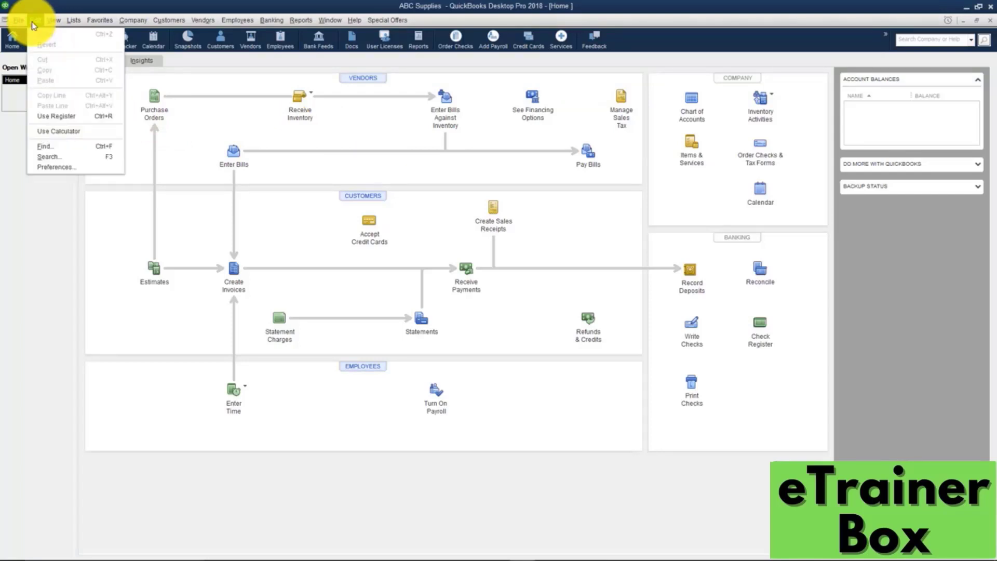
{"action": "left_click", "coordinate": [54, 167]}
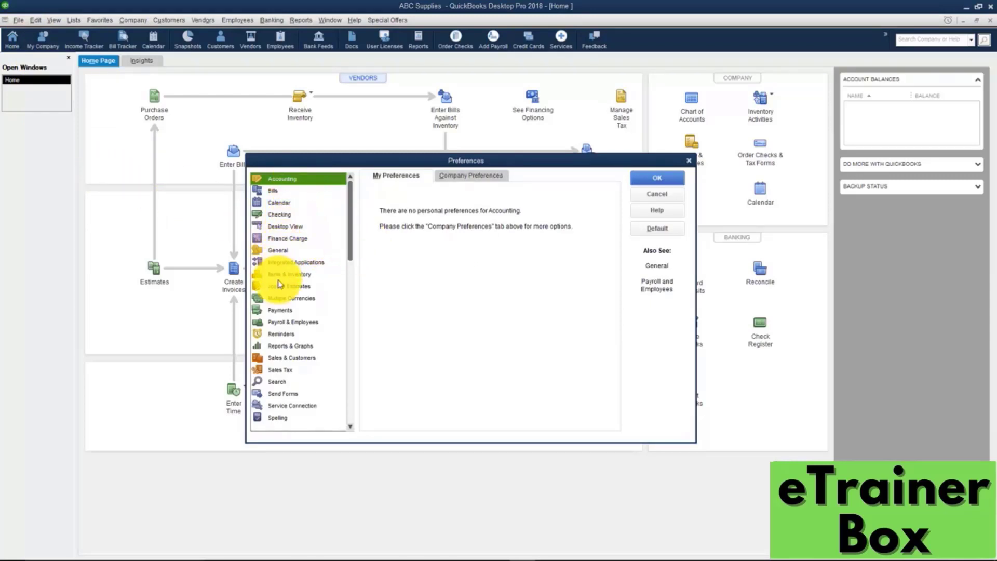
{"action": "left_click", "coordinate": [285, 251]}
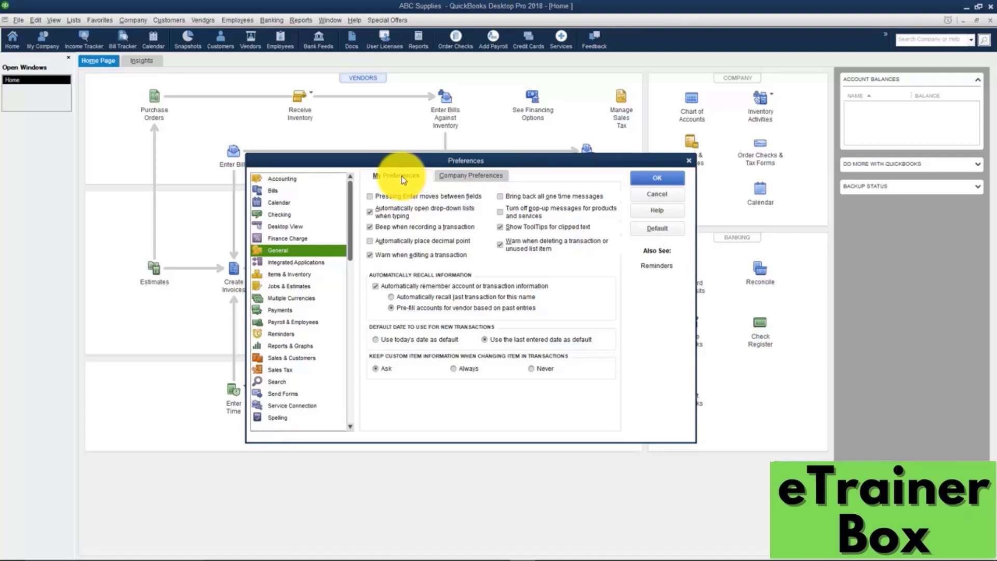
{"action": "left_click", "coordinate": [459, 179]}
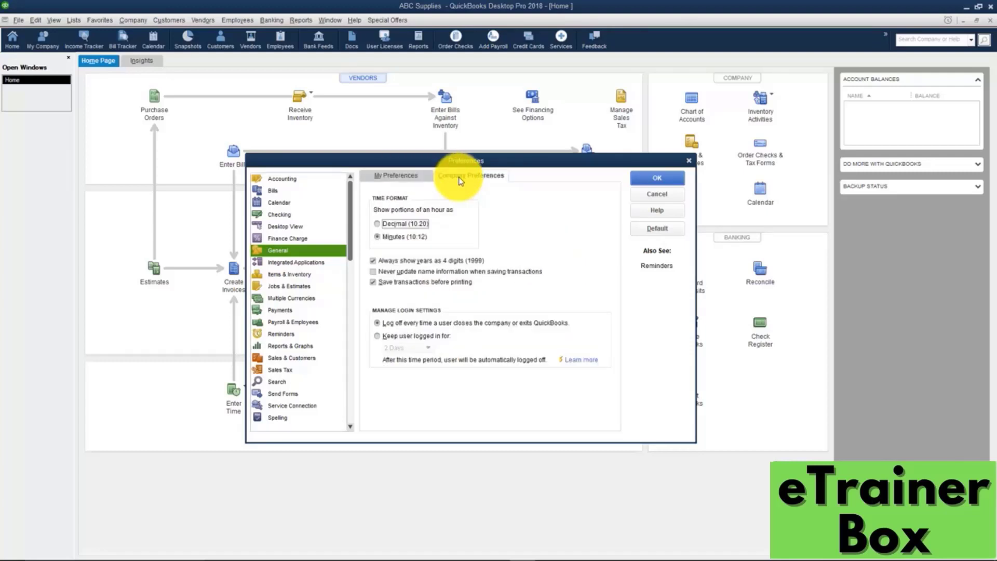
{"action": "left_click", "coordinate": [410, 178]}
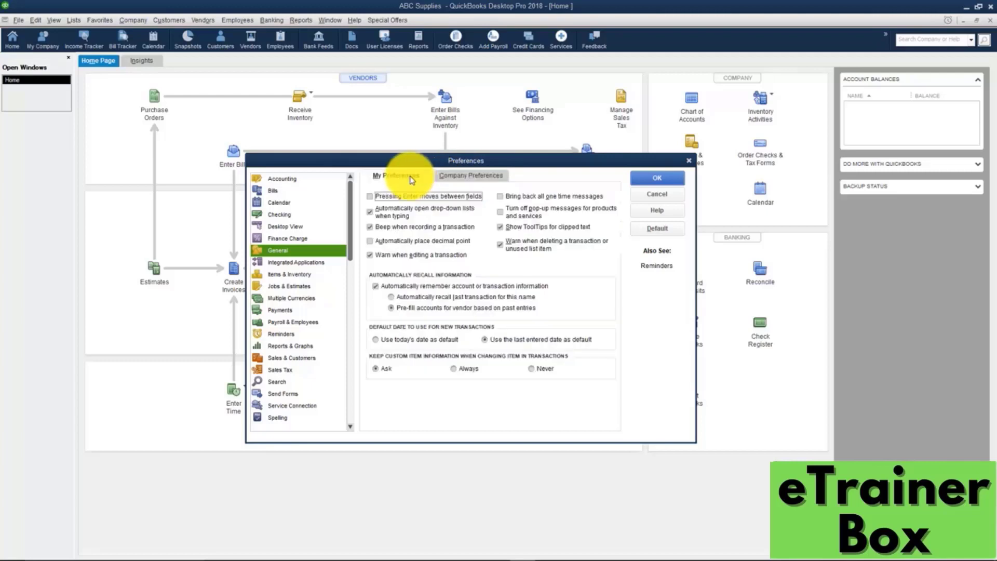
{"action": "left_click", "coordinate": [295, 179]}
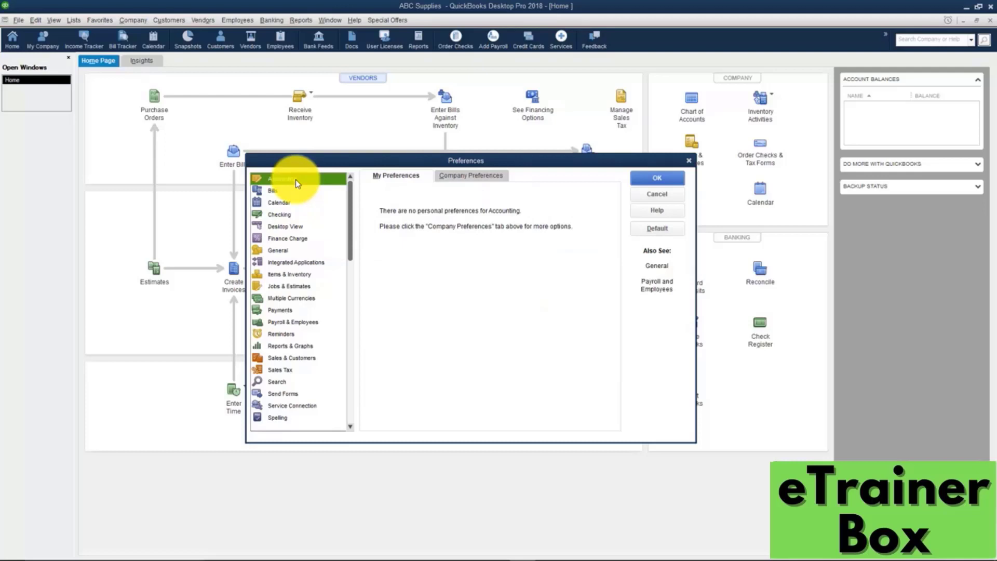
{"action": "left_click", "coordinate": [460, 178]}
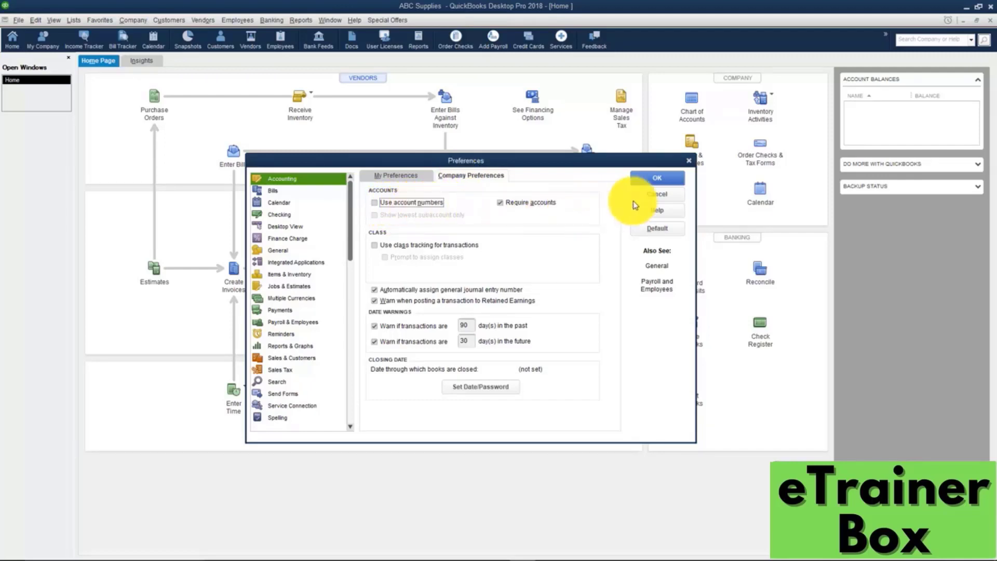
{"action": "left_click", "coordinate": [646, 197]}
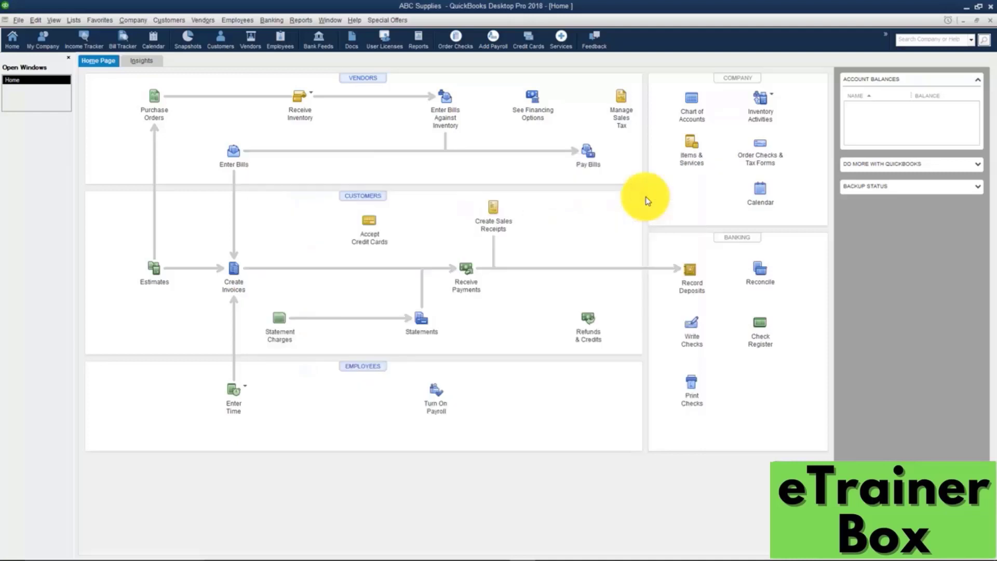
Open the Chart of Accounts and turn on Use account numbers in the Accounting company preferences.
{"action": "left_click", "coordinate": [692, 104]}
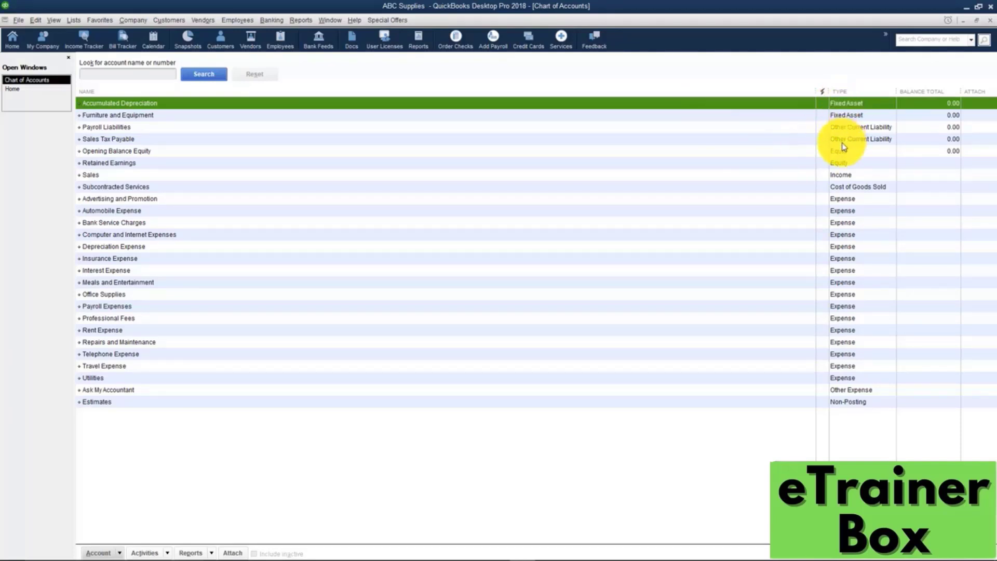
{"action": "left_click", "coordinate": [842, 200]}
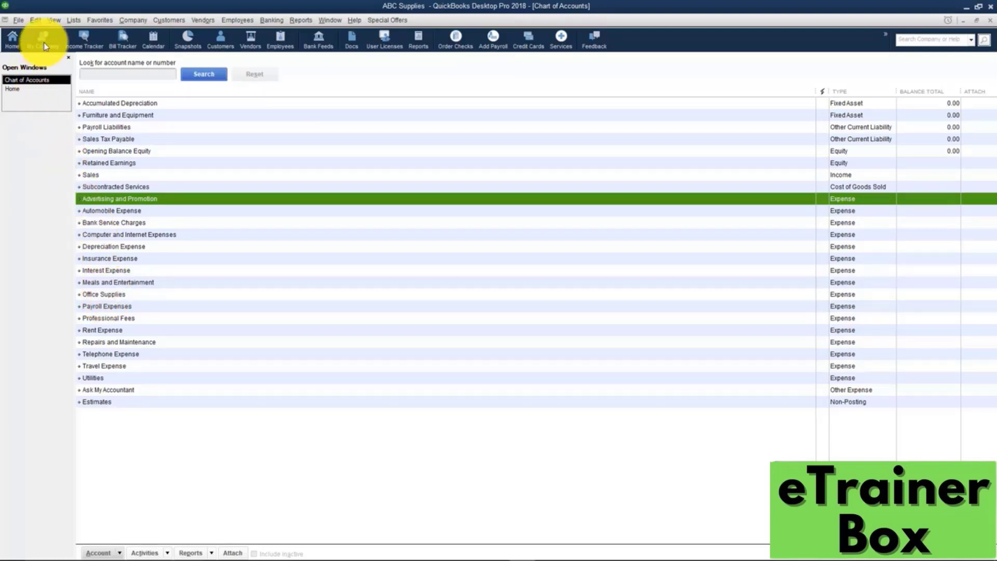
{"action": "left_click", "coordinate": [35, 20]}
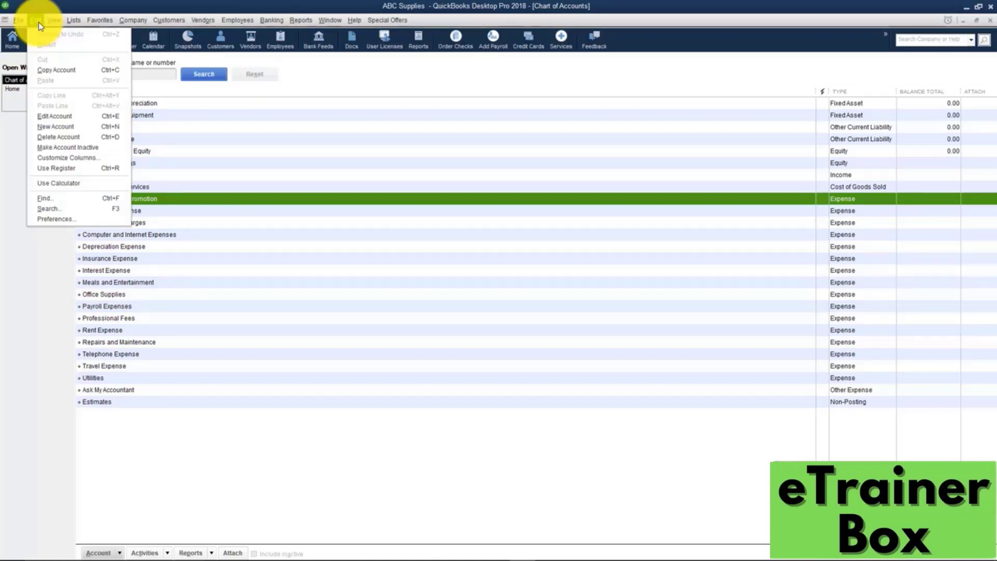
{"action": "left_click", "coordinate": [51, 220]}
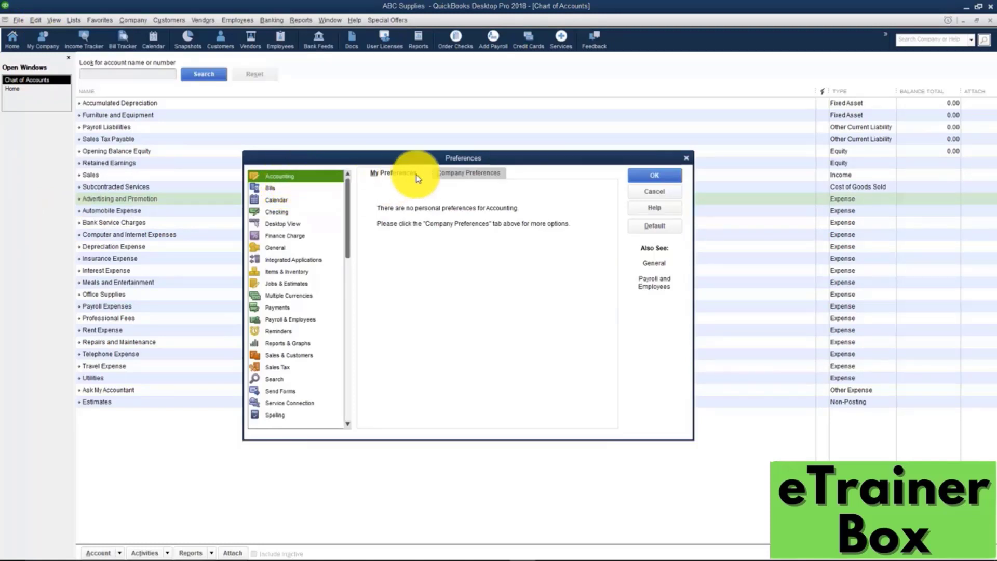
{"action": "left_click", "coordinate": [458, 173]}
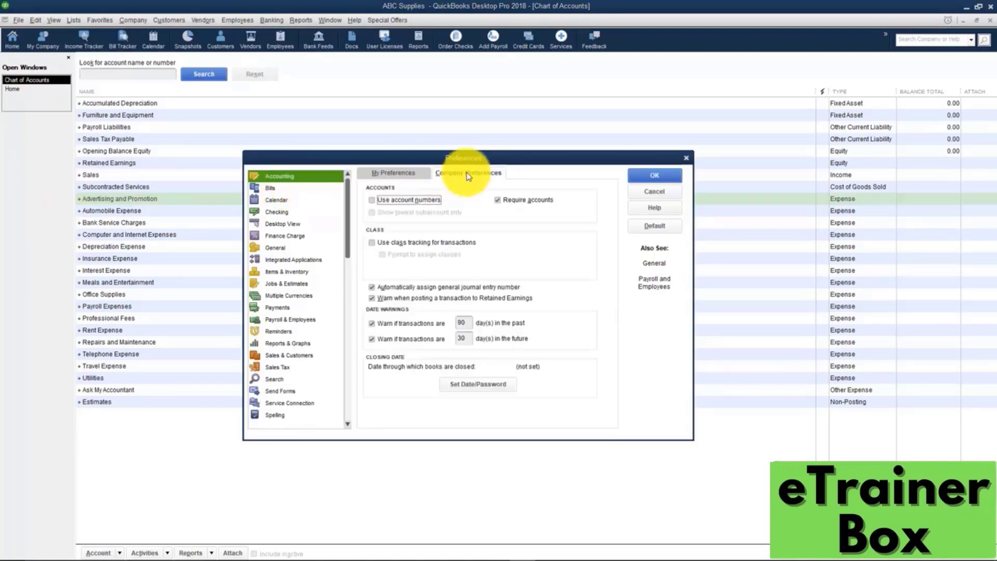
{"action": "left_click", "coordinate": [395, 201]}
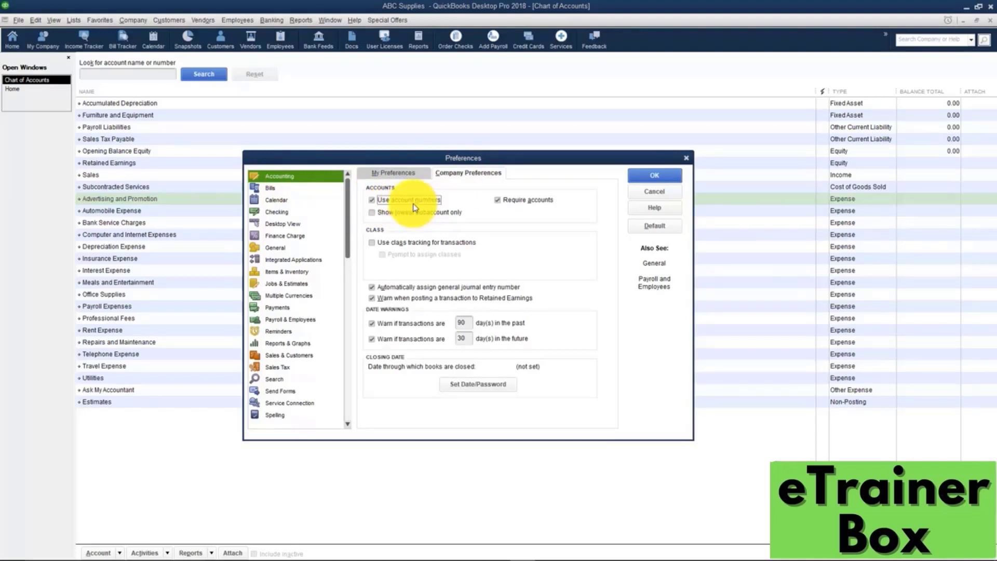
{"action": "left_click", "coordinate": [655, 176]}
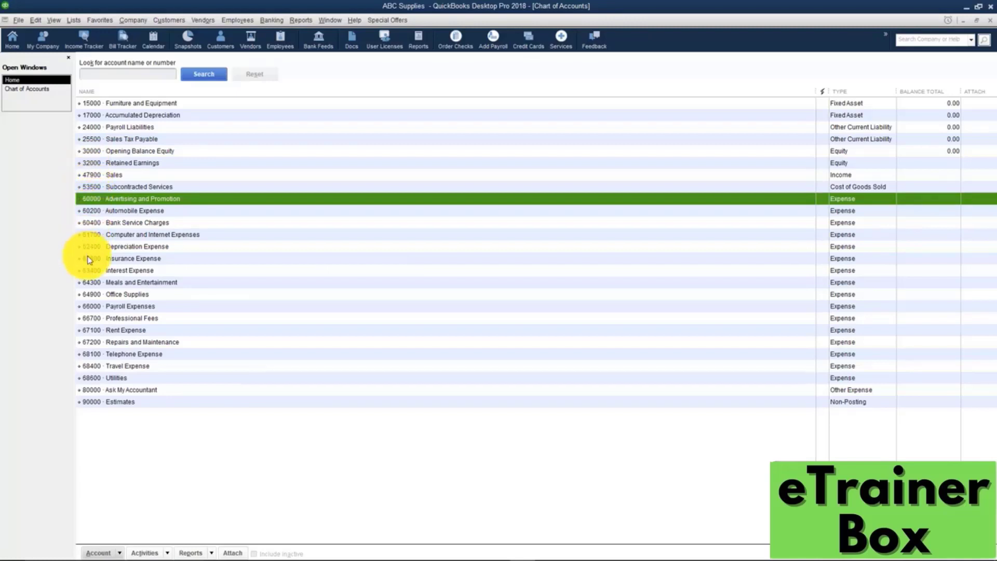
{"action": "right_click", "coordinate": [103, 200]}
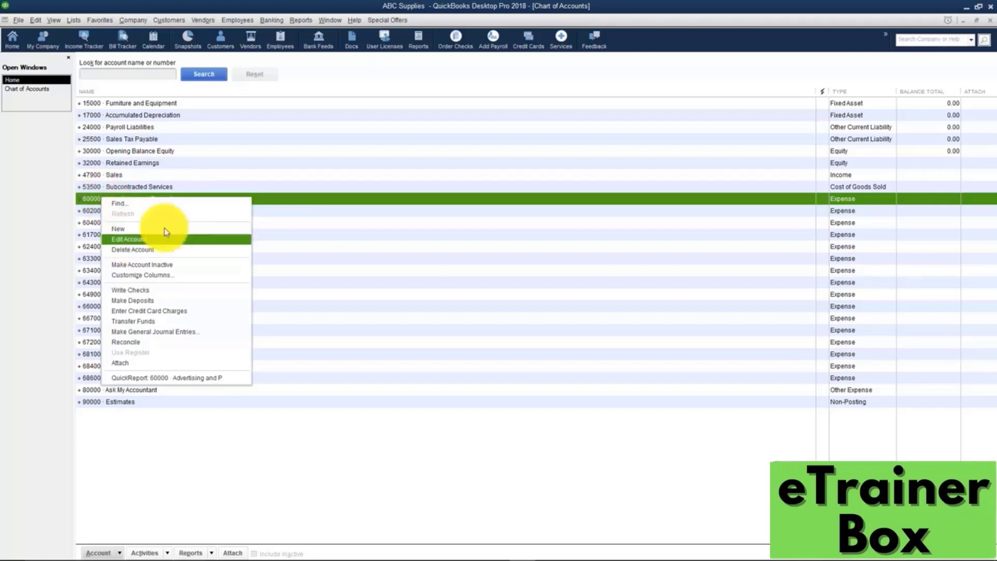
{"action": "left_click", "coordinate": [249, 197]}
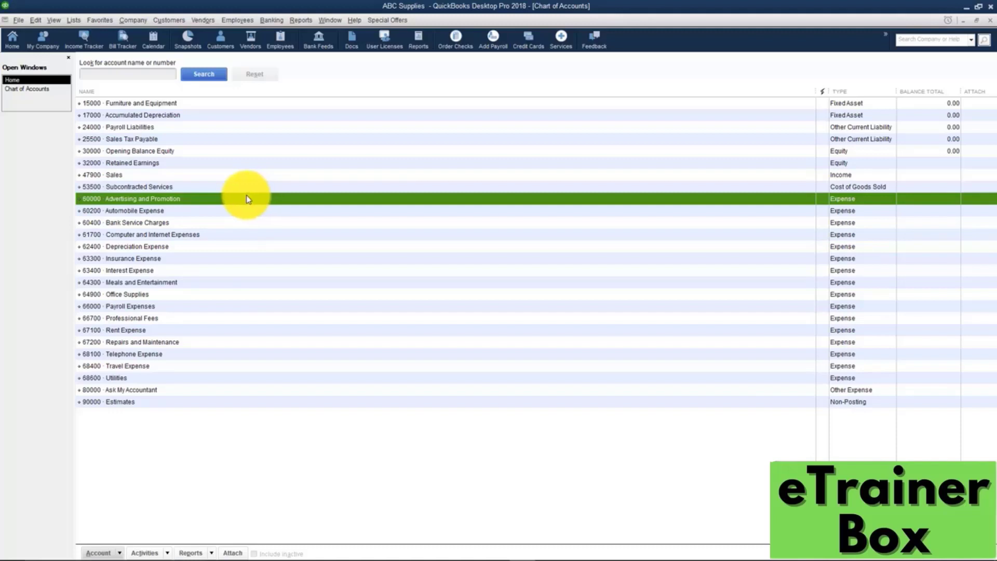
Review the Accounting company preferences and the closing date and password settings, cancelling the closing date dialog.
{"action": "left_click", "coordinate": [35, 19]}
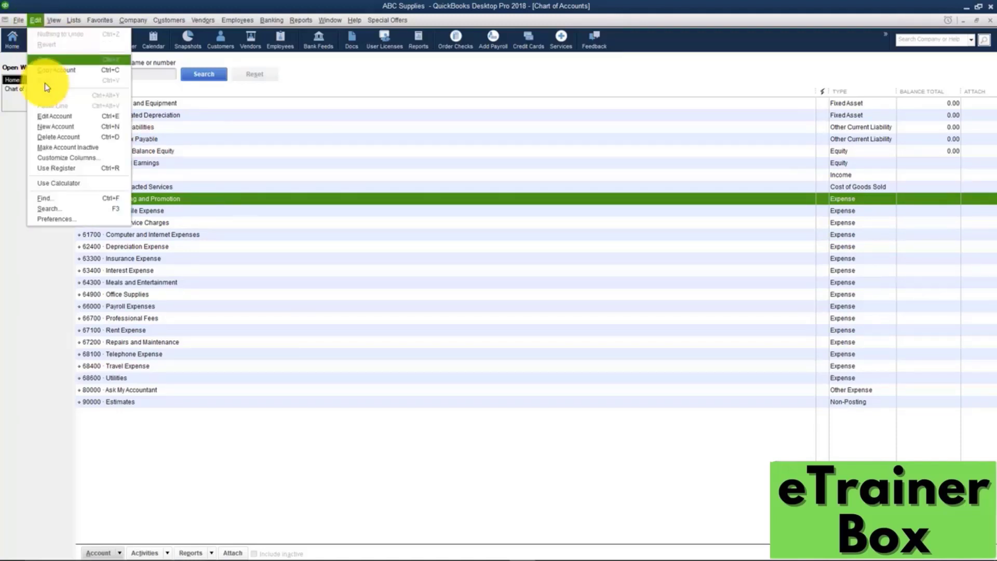
{"action": "left_click", "coordinate": [54, 217]}
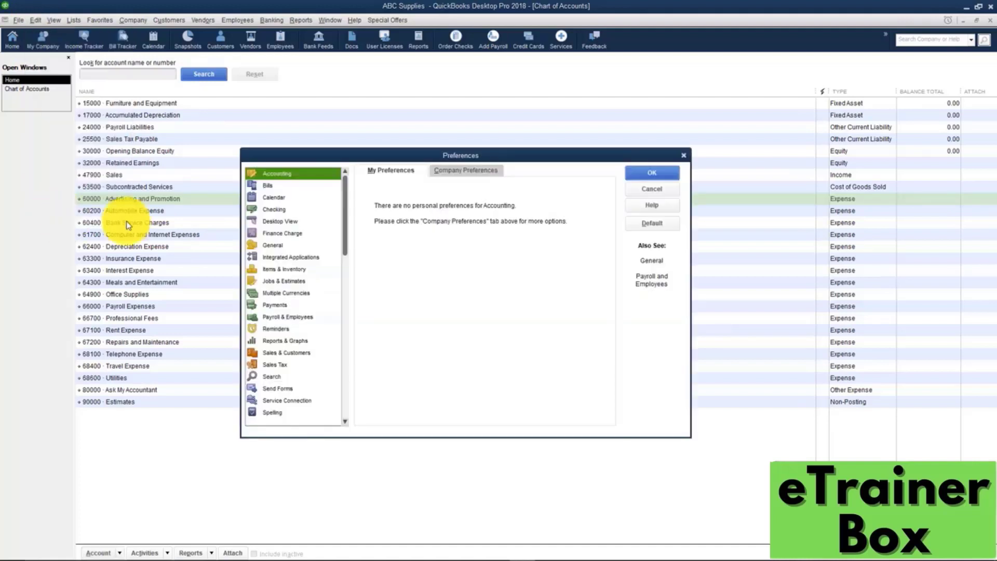
{"action": "left_click", "coordinate": [460, 171]}
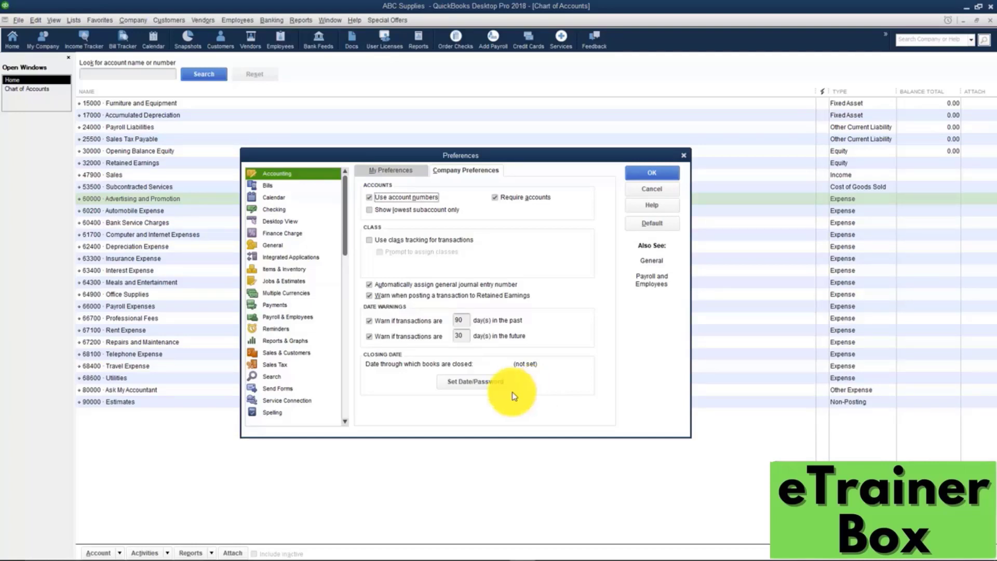
{"action": "left_click", "coordinate": [470, 384]}
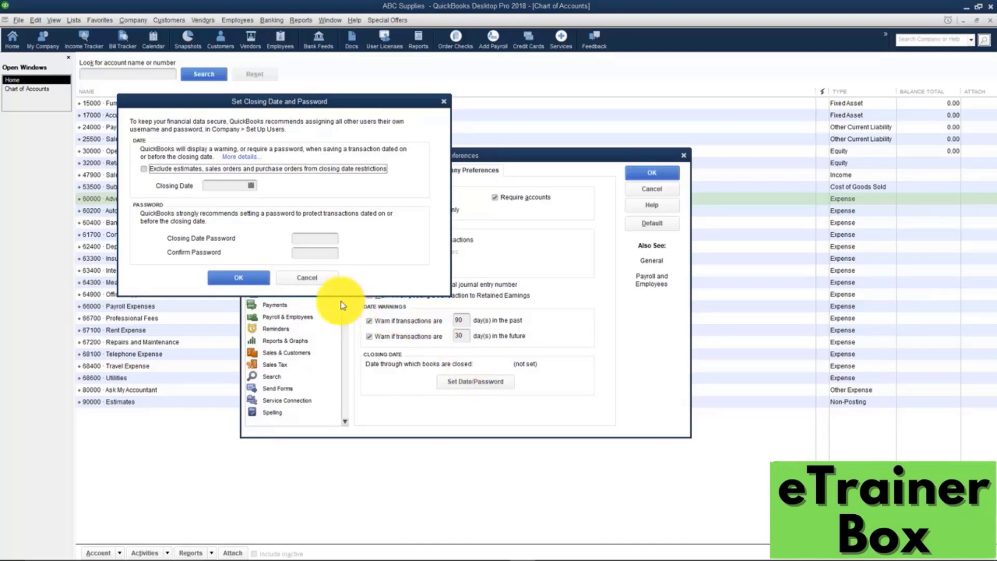
{"action": "left_click", "coordinate": [307, 279]}
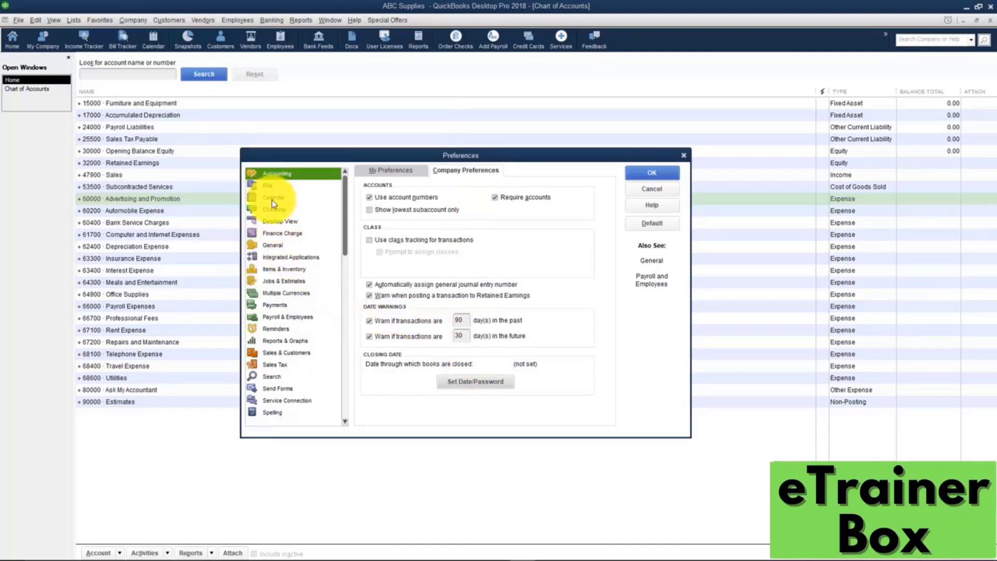
In the personal General preferences, enable Enter moving between fields, automatic recall of the last transaction and today's date as default, saving the changes.
{"action": "left_click", "coordinate": [269, 246]}
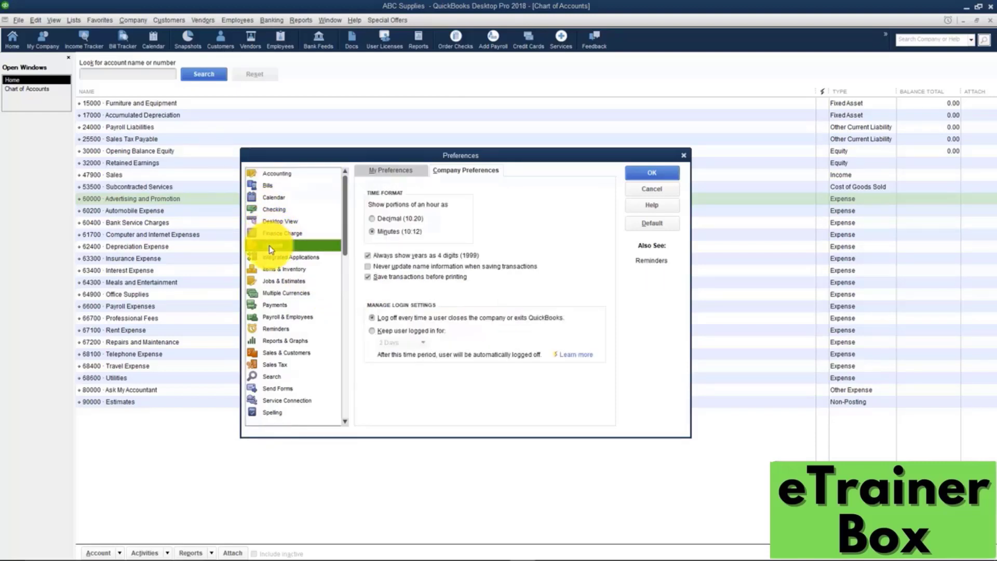
{"action": "left_click", "coordinate": [399, 171]}
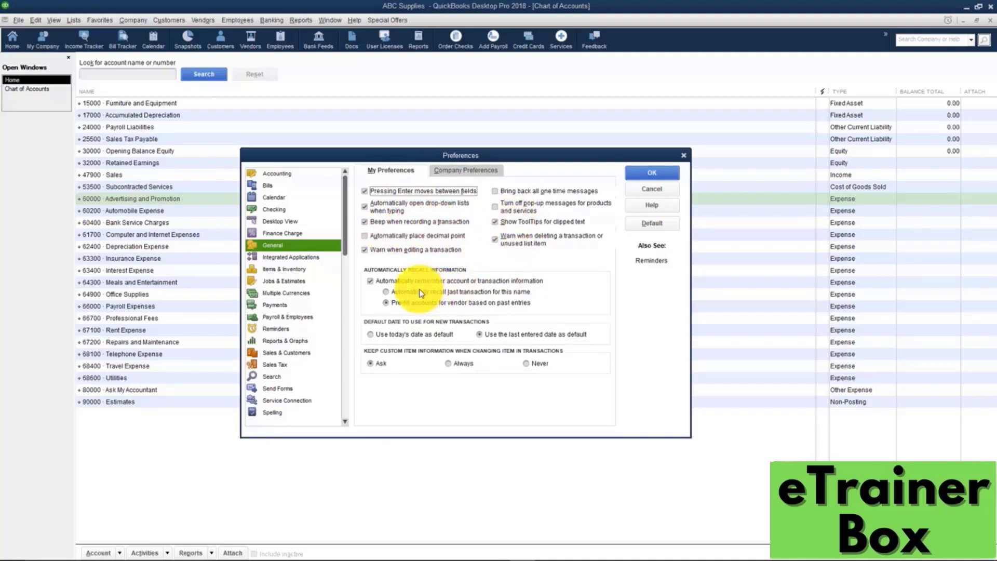
{"action": "left_click", "coordinate": [386, 294]}
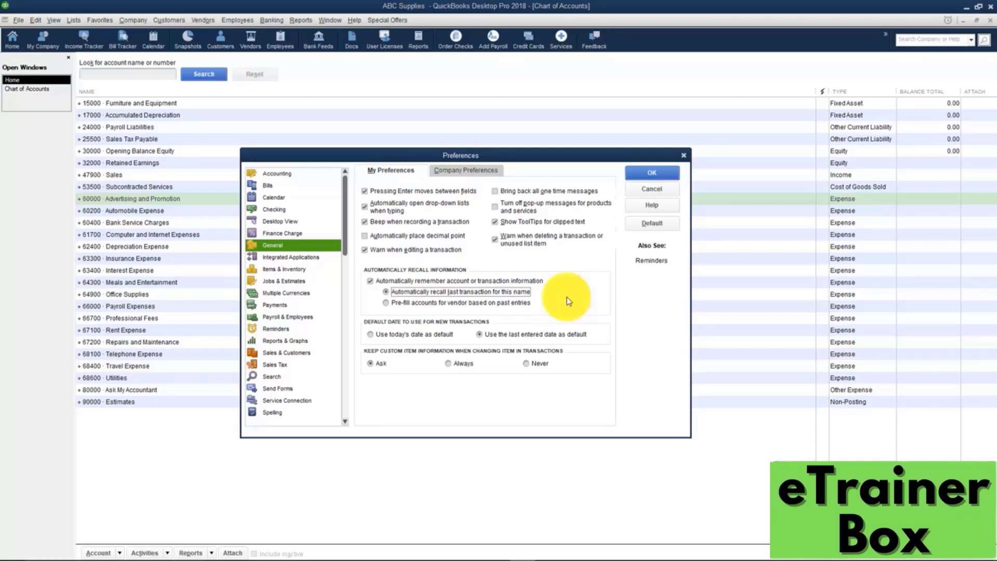
{"action": "left_click", "coordinate": [372, 335]}
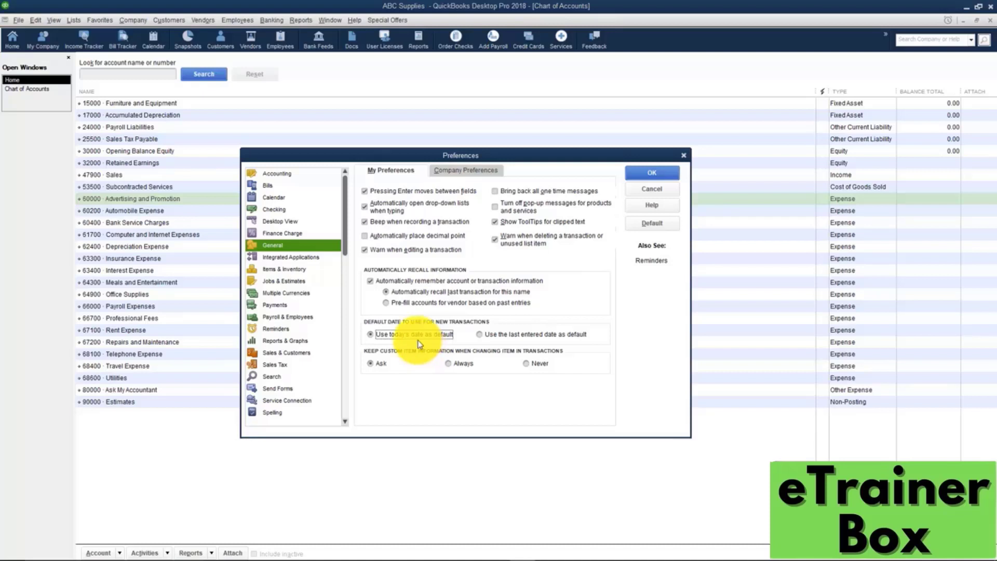
{"action": "left_click", "coordinate": [276, 270]}
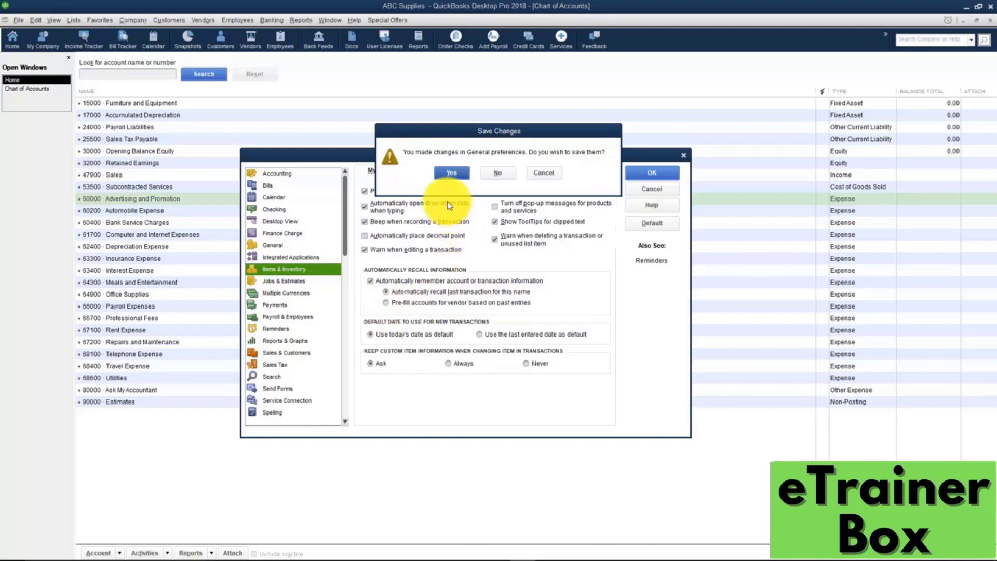
{"action": "left_click", "coordinate": [452, 175]}
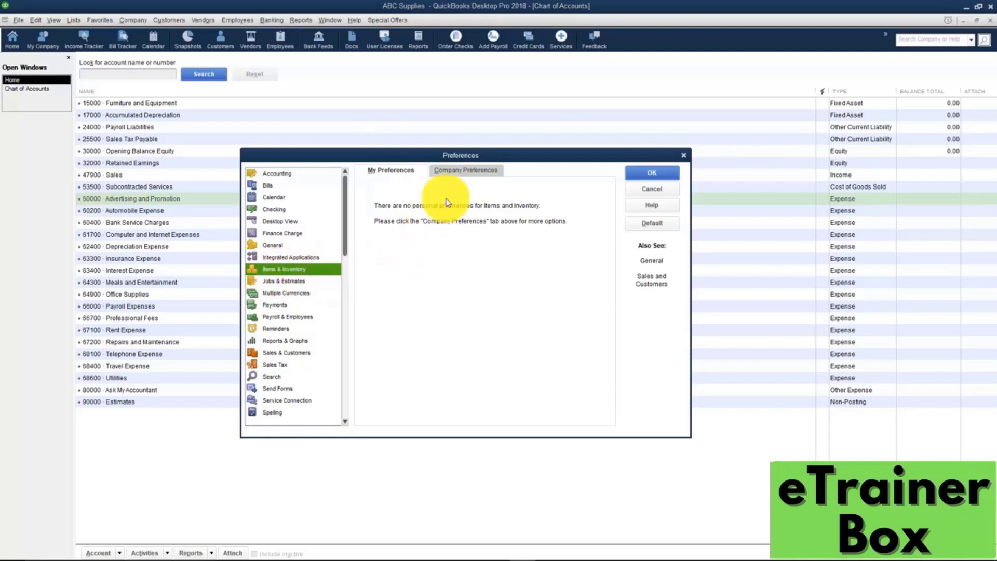
Examine the company preferences for Items & Inventory and the job status descriptions and estimate options in Jobs & Estimates.
{"action": "left_click", "coordinate": [462, 172]}
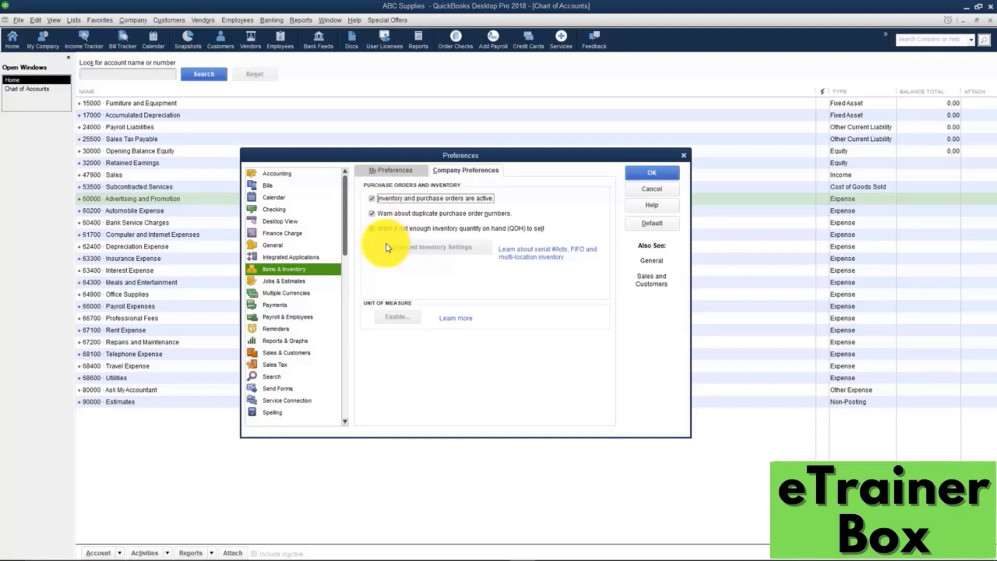
{"action": "left_click", "coordinate": [283, 283]}
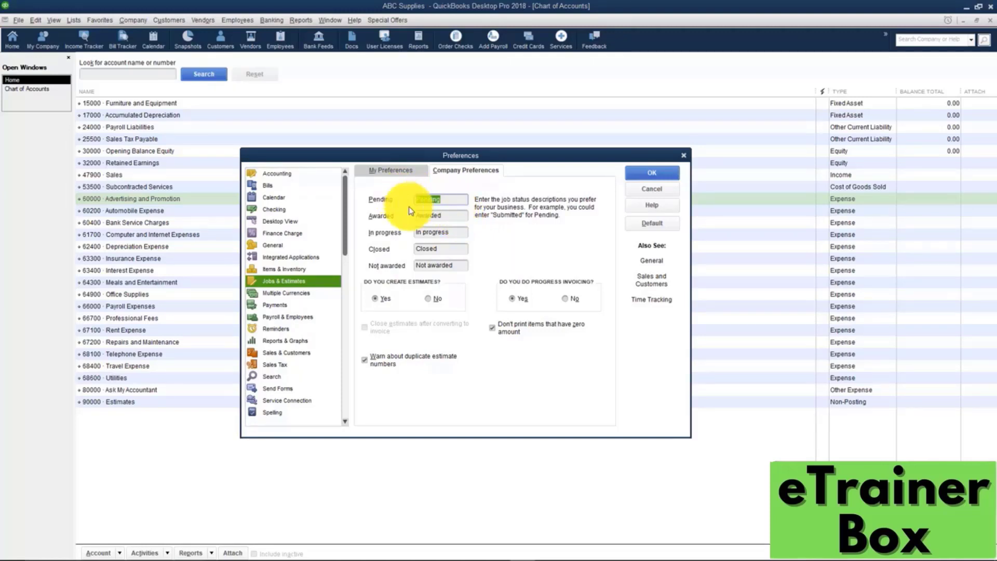
{"action": "left_click_drag", "start_coordinate": [451, 219], "coordinate": [394, 216]}
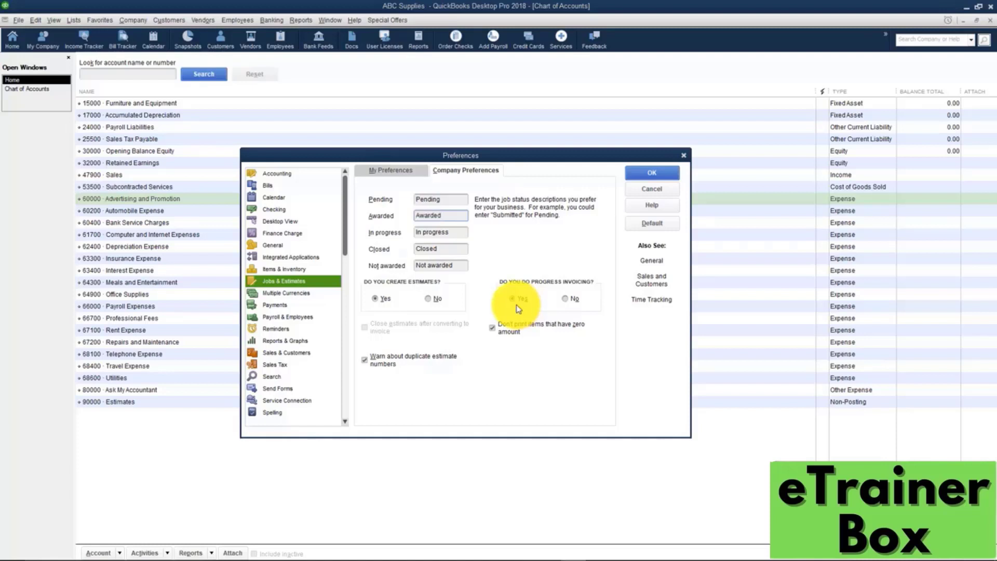
Check the credit card online payment option in the Payments company preferences, decline enabling it, and review the Payroll & Employees options.
{"action": "left_click", "coordinate": [288, 306]}
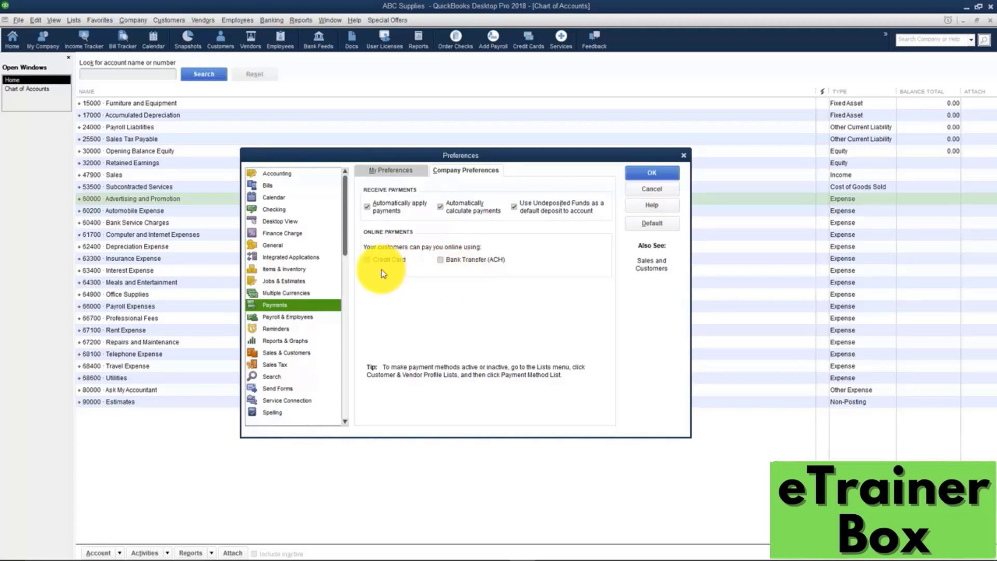
{"action": "left_click", "coordinate": [369, 260]}
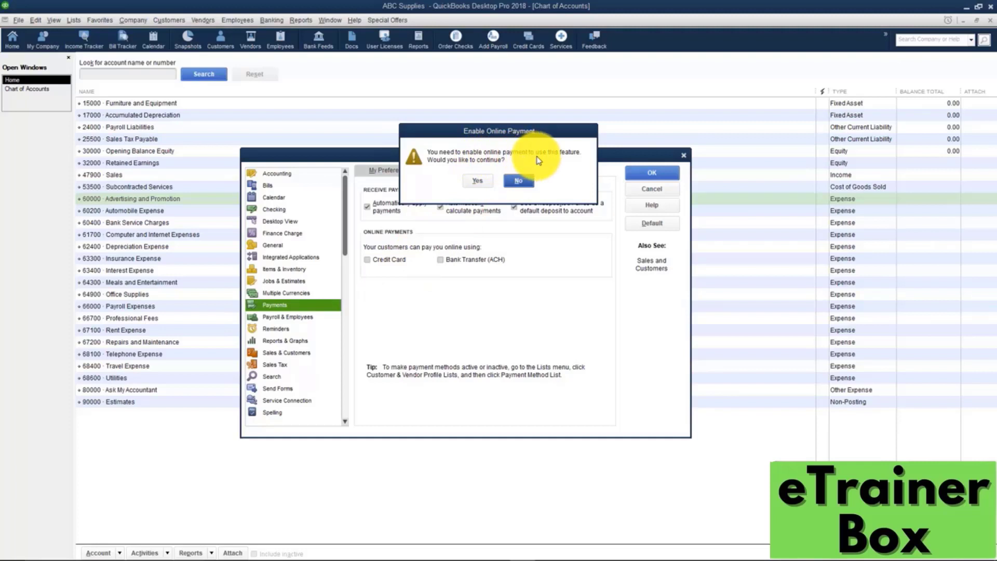
{"action": "left_click", "coordinate": [520, 182]}
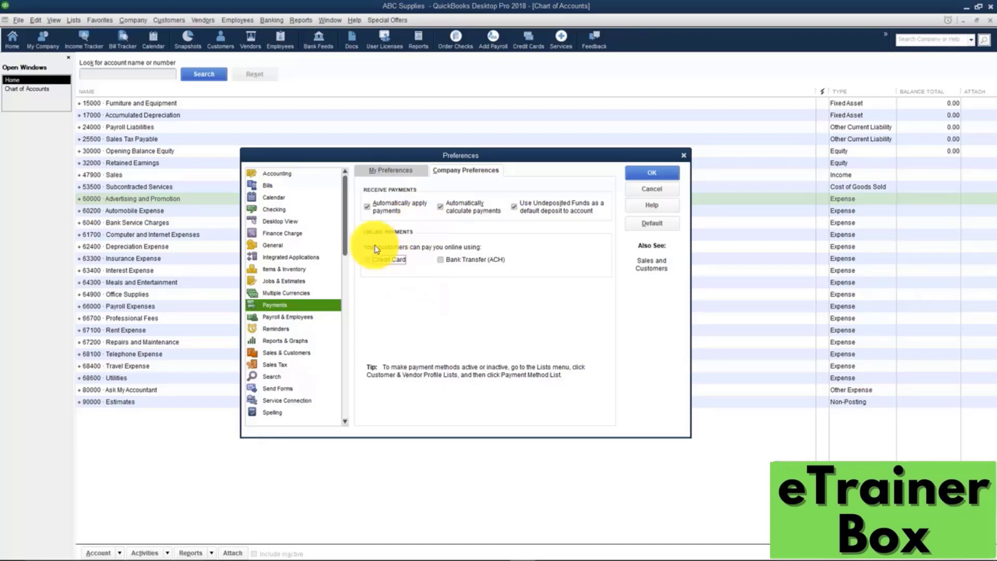
{"action": "left_click", "coordinate": [278, 318]}
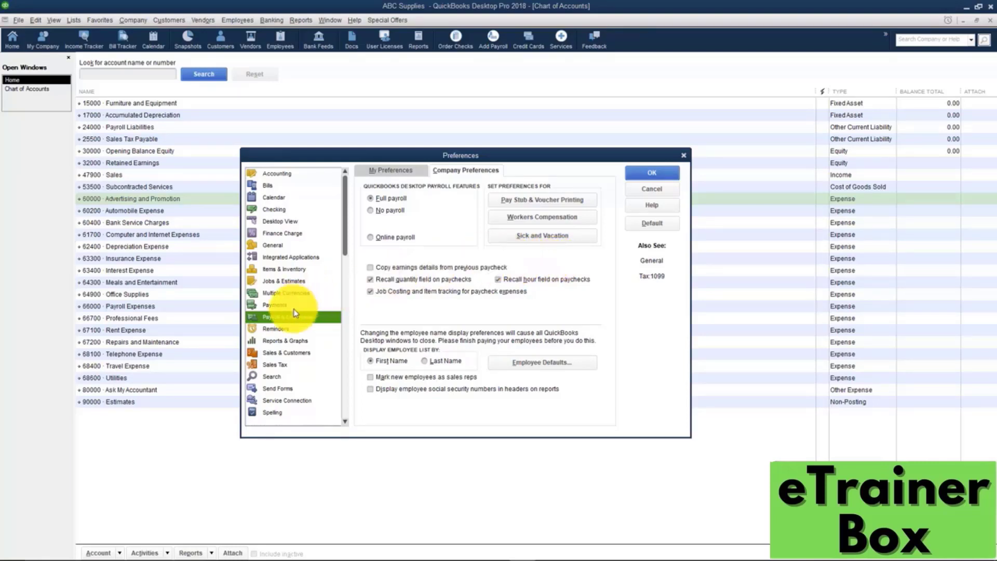
Set the Checks to Print reminder to Show List in the company Reminders preferences, and save while switching to Reports & Graphs.
{"action": "left_click", "coordinate": [283, 331]}
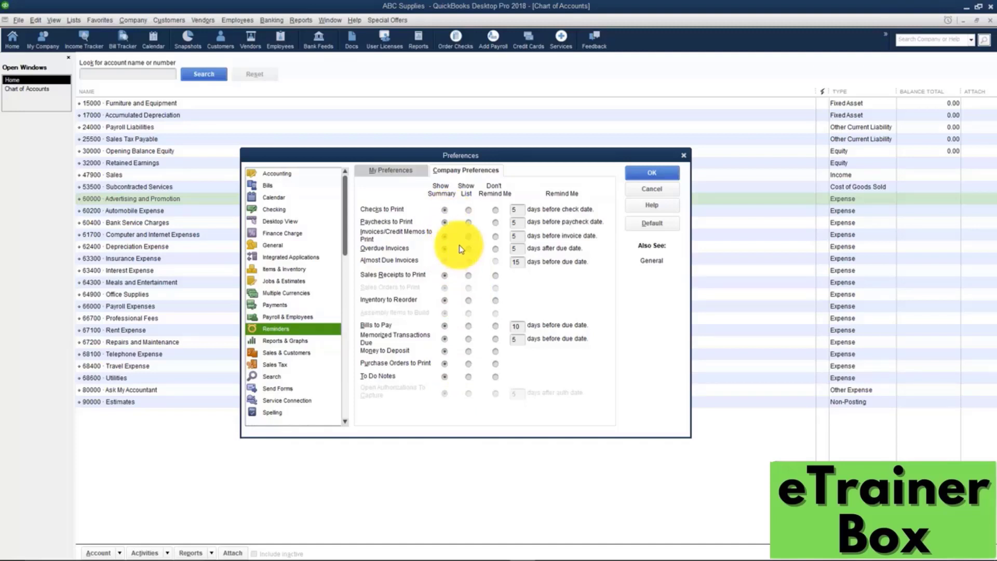
{"action": "left_click", "coordinate": [469, 210]}
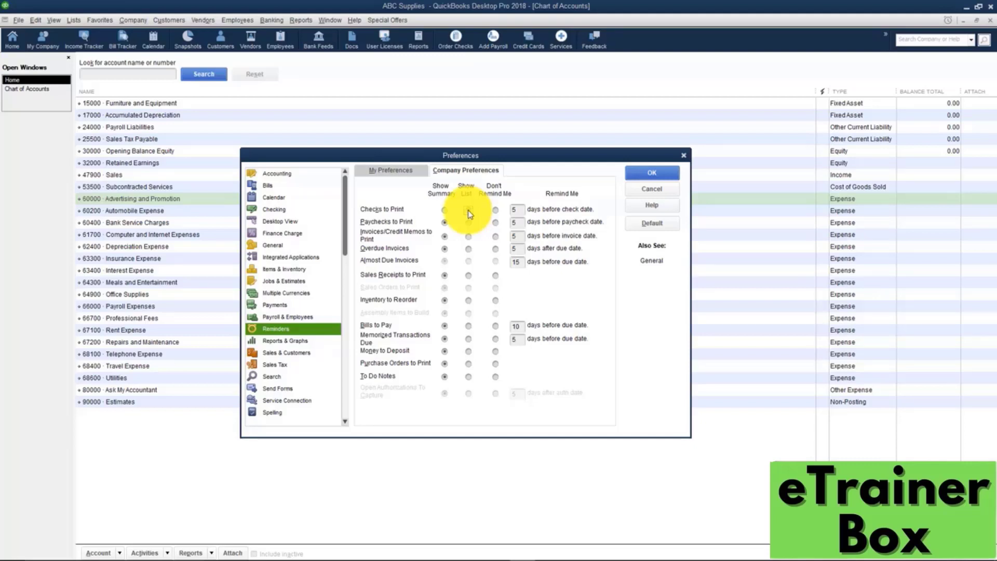
{"action": "left_click", "coordinate": [468, 210]}
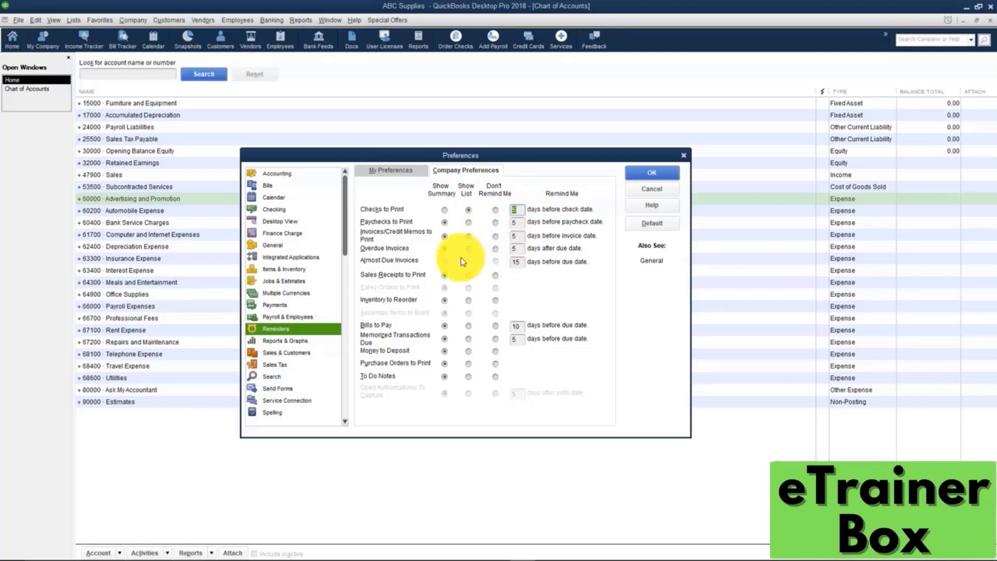
{"action": "left_click", "coordinate": [283, 341]}
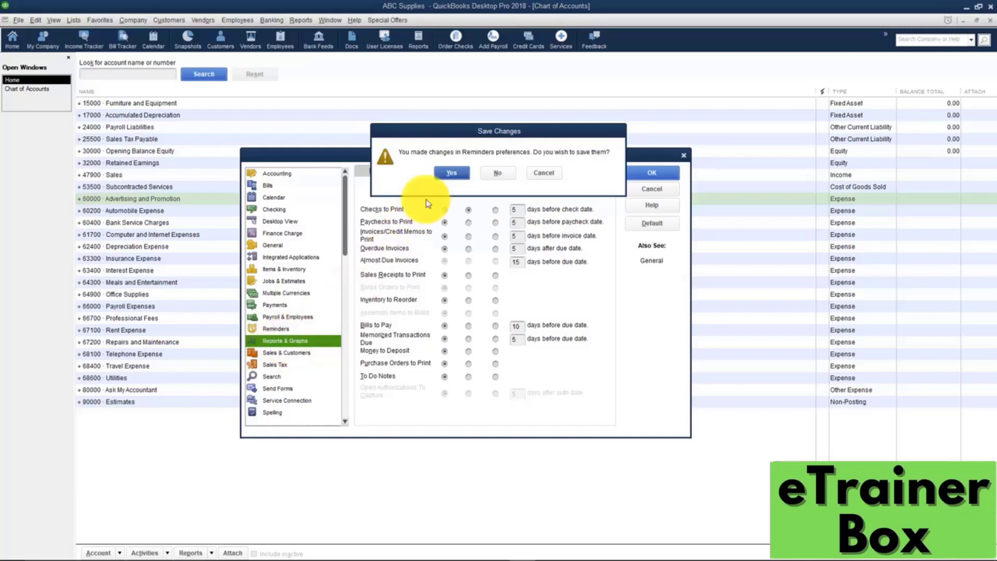
{"action": "left_click", "coordinate": [452, 173]}
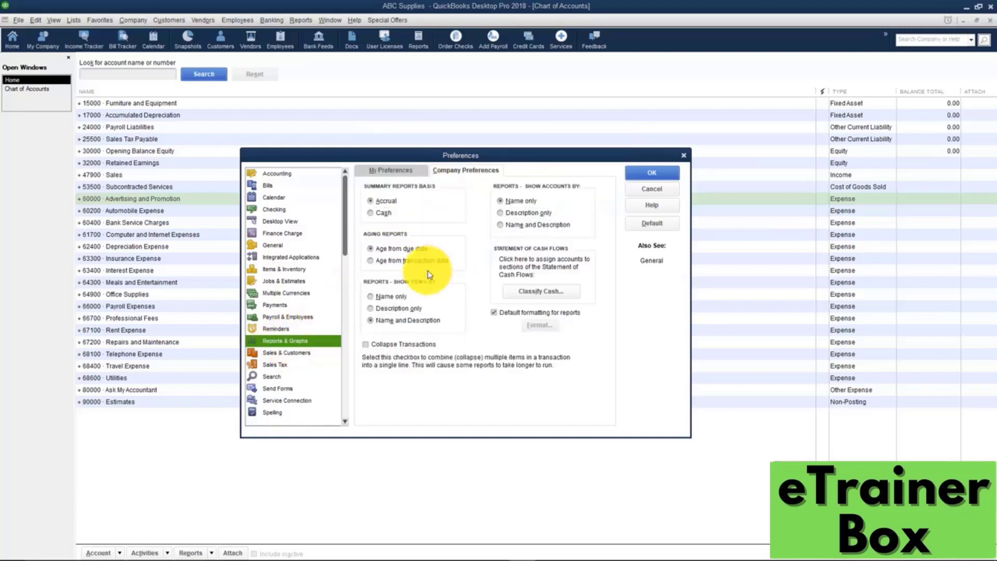